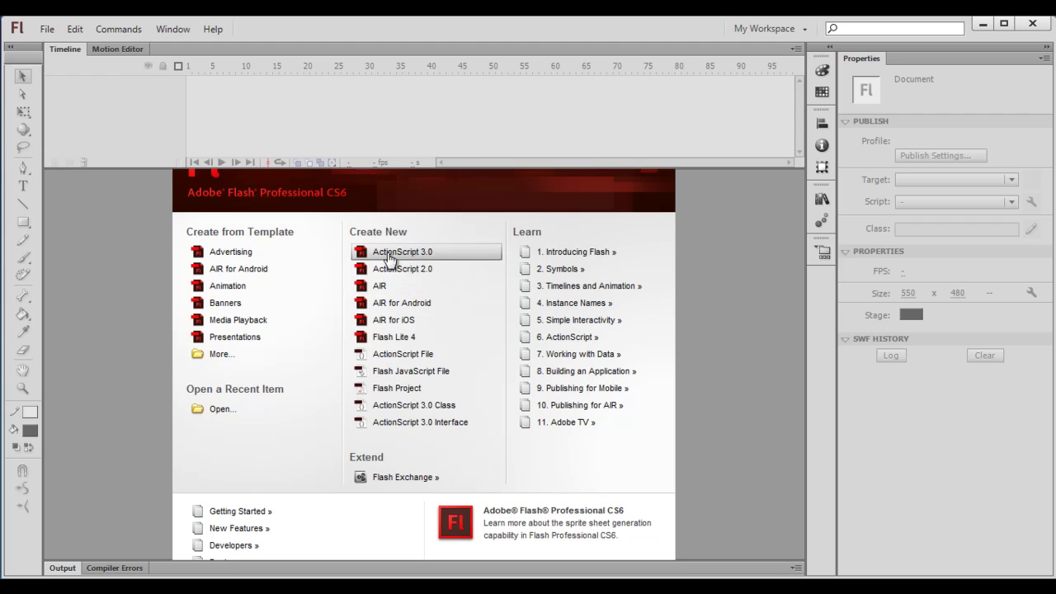
- Create a new ActionScript 3.0 document and make a 'Save Boundary Game' folder on the Desktop
click(424, 254)
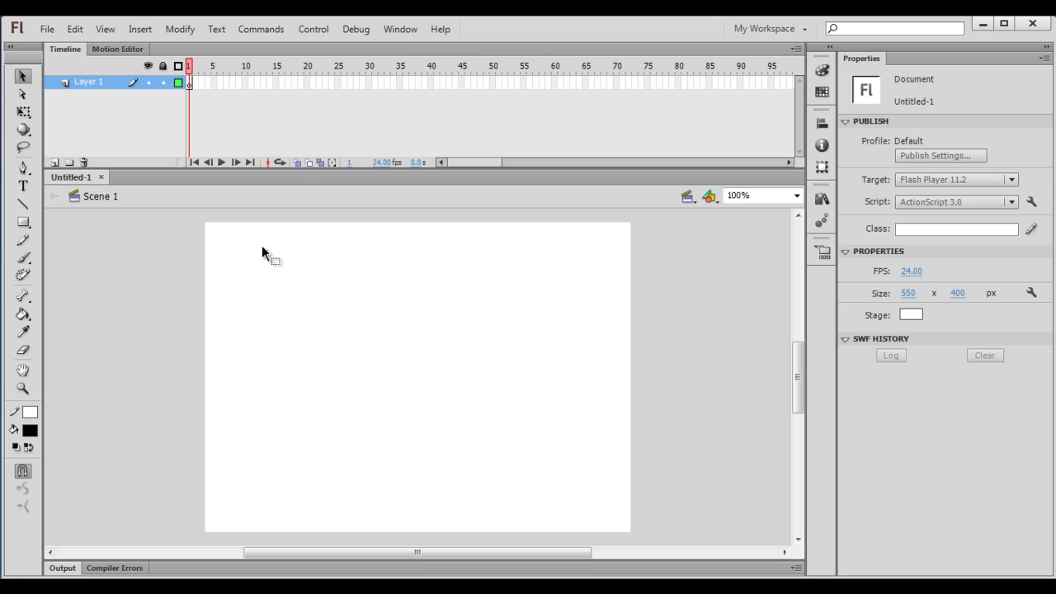
click(47, 29)
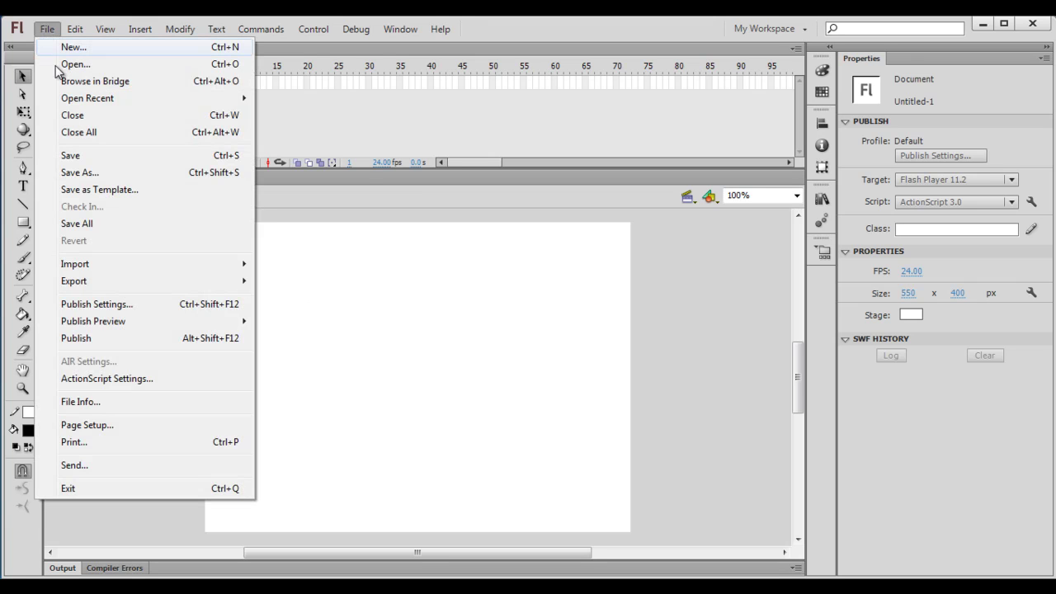
click(104, 176)
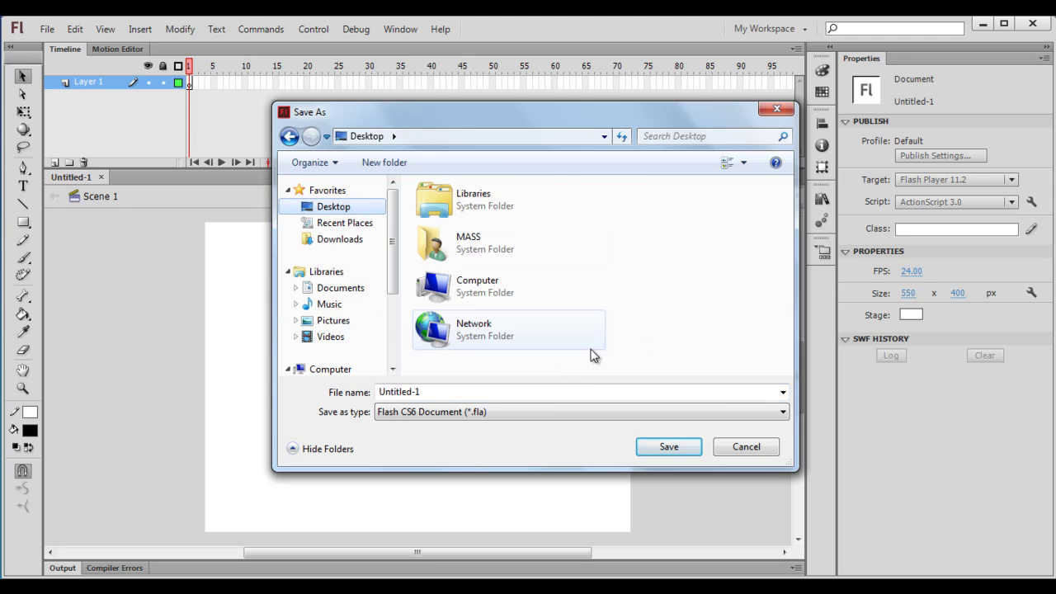
right_click(631, 365)
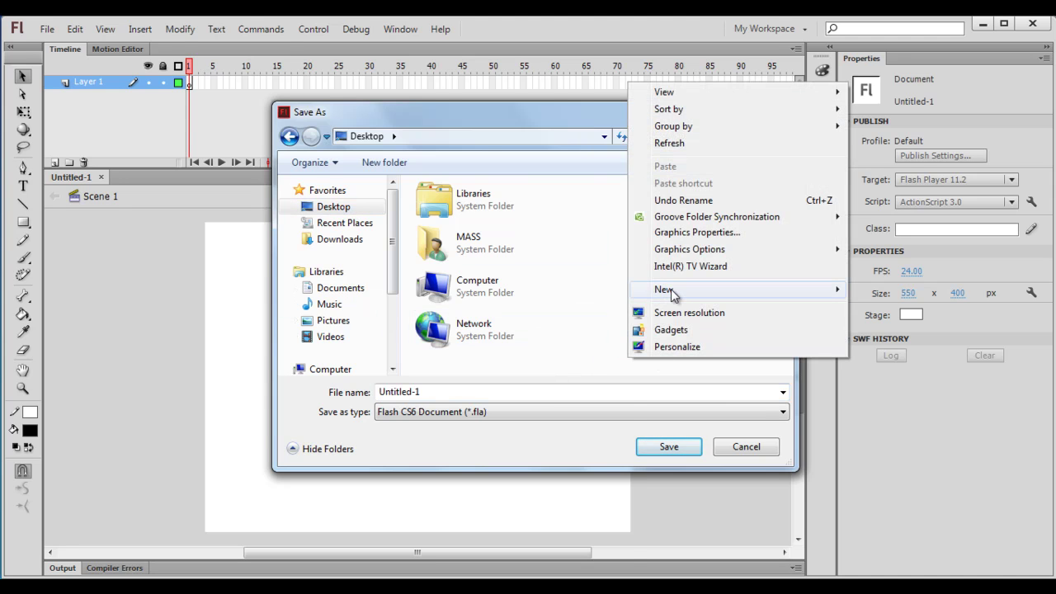
mouse_move(655, 290)
click(592, 294)
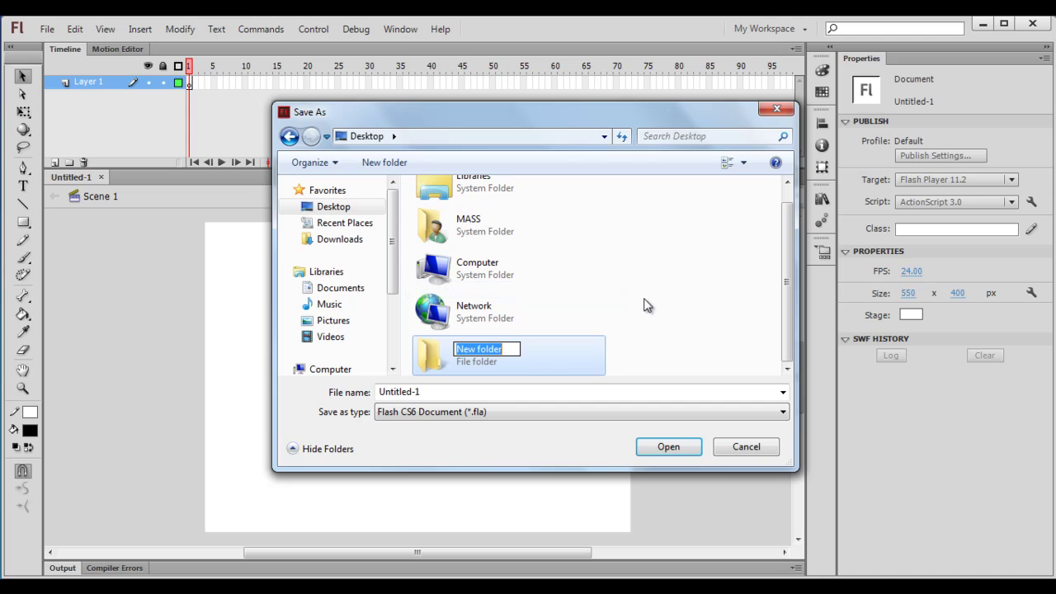
text(Save )
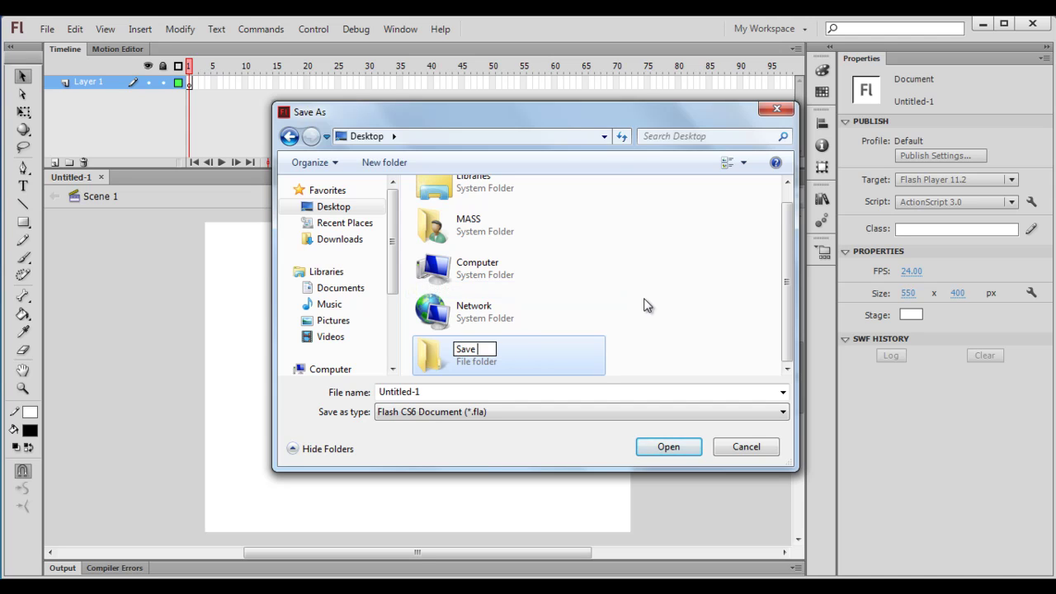
text(Boundary Game)
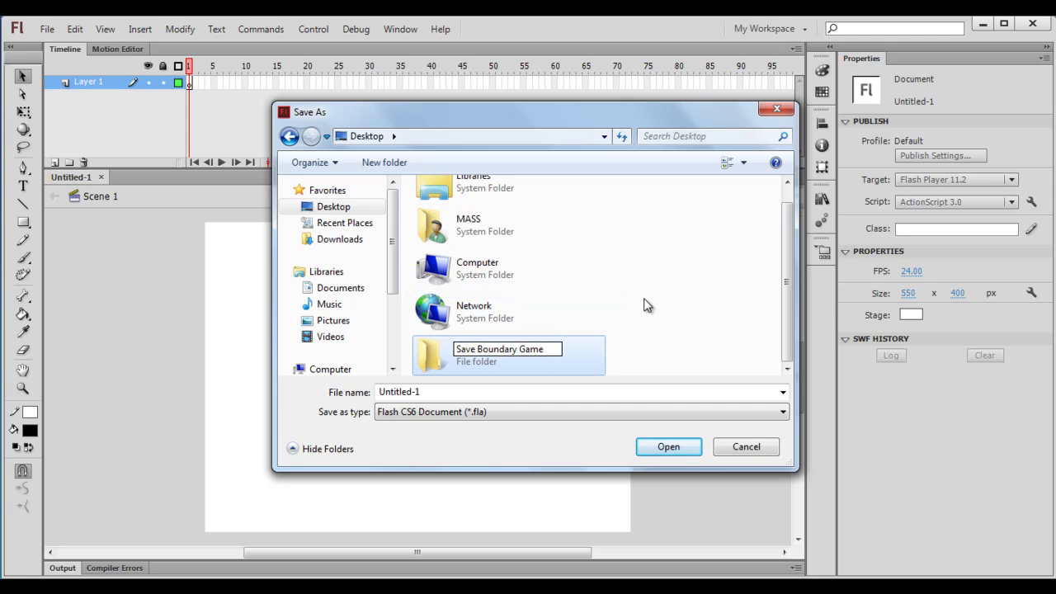
drag(550, 344, 454, 349)
key(ctrl+c)
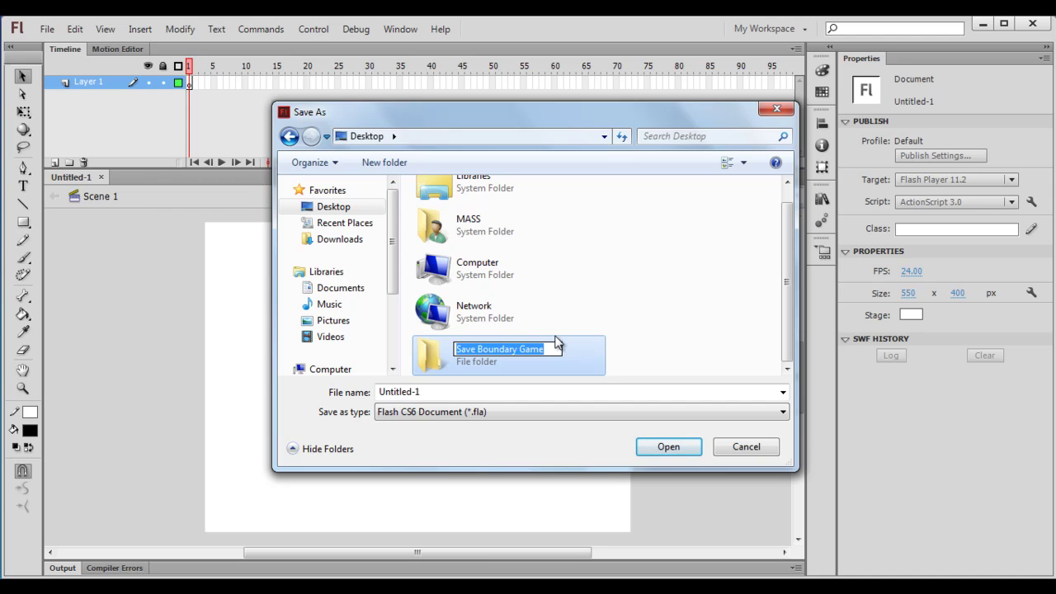
click(738, 357)
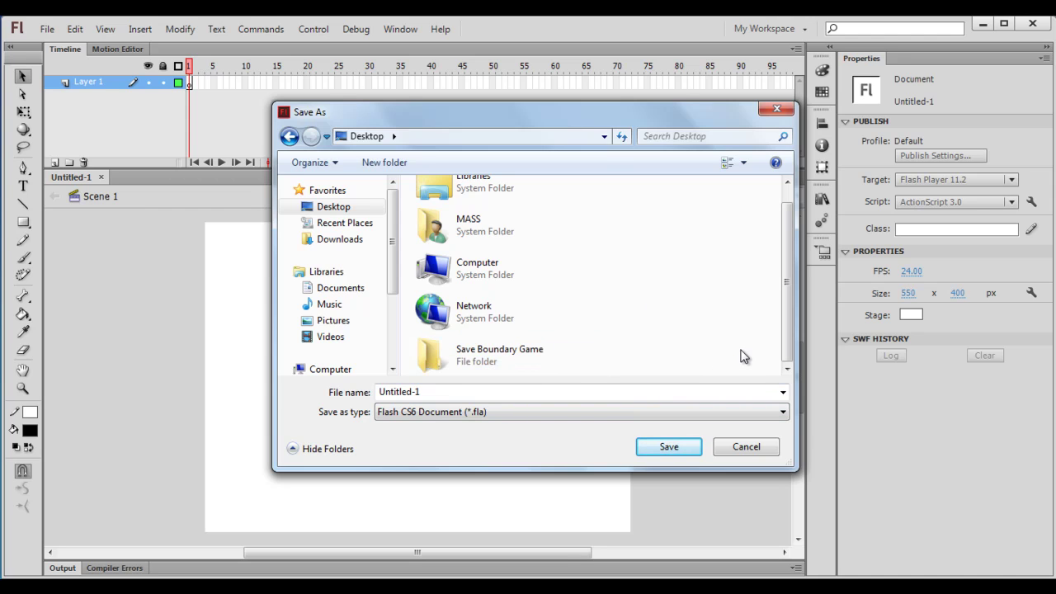
- Save the document as 'Save Boundary Game' inside the new Save Boundary Game folder
click(503, 355)
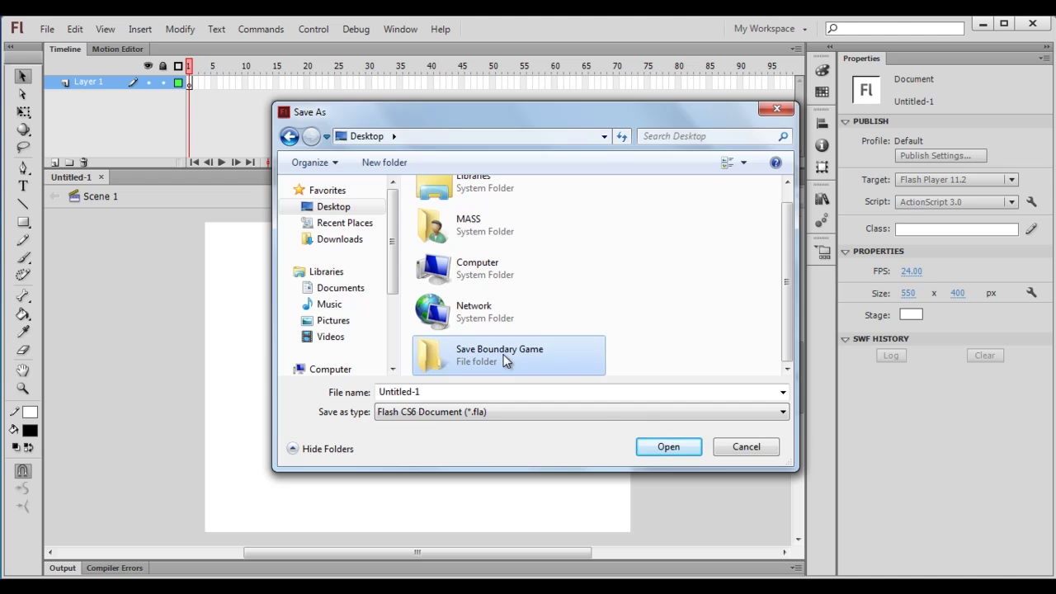
click(645, 446)
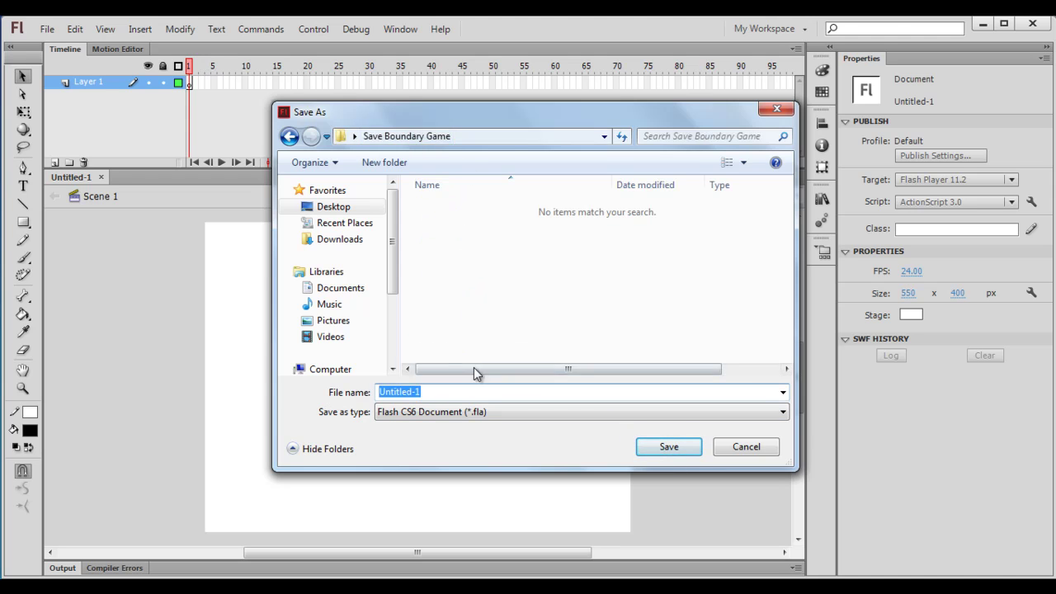
key(ctrl+v)
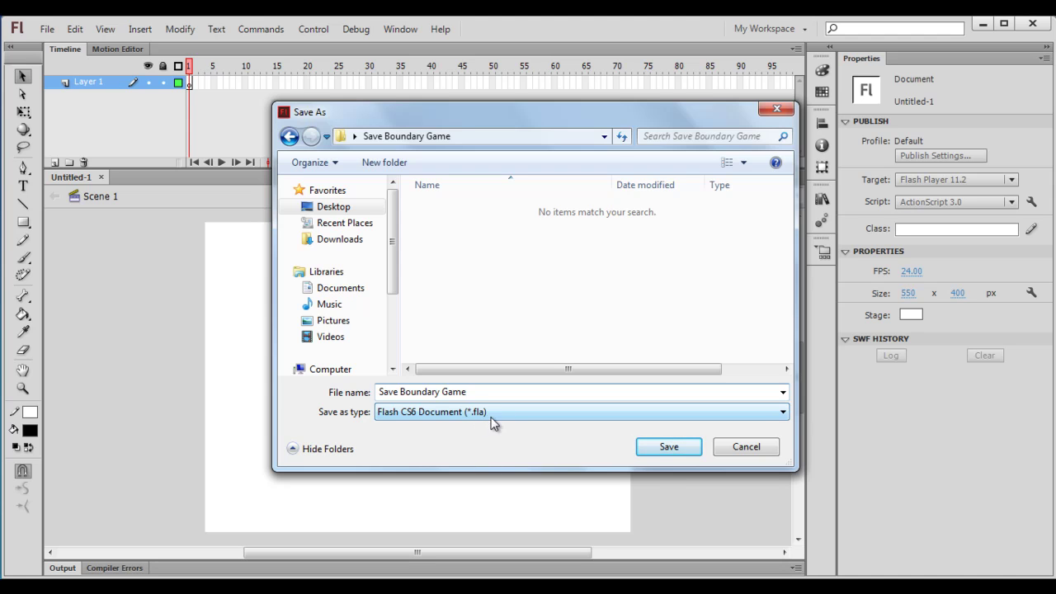
click(668, 449)
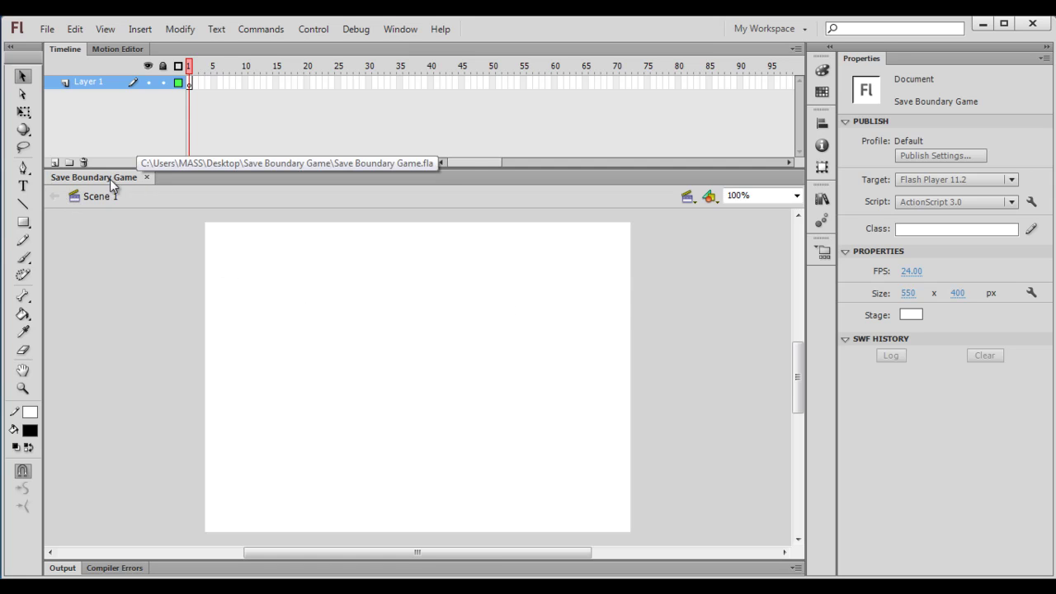
click(984, 23)
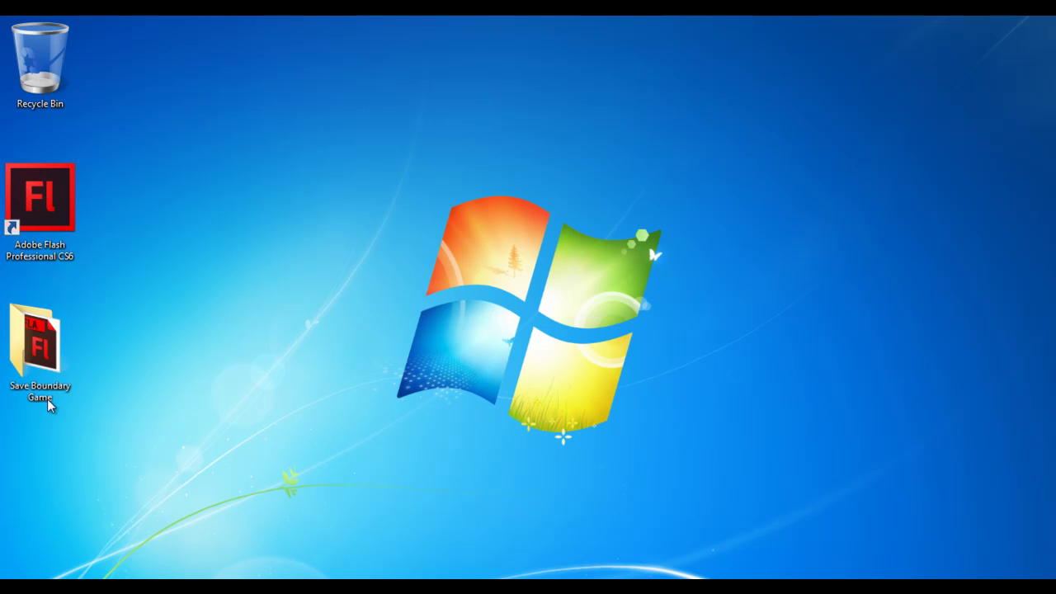
double_click(45, 340)
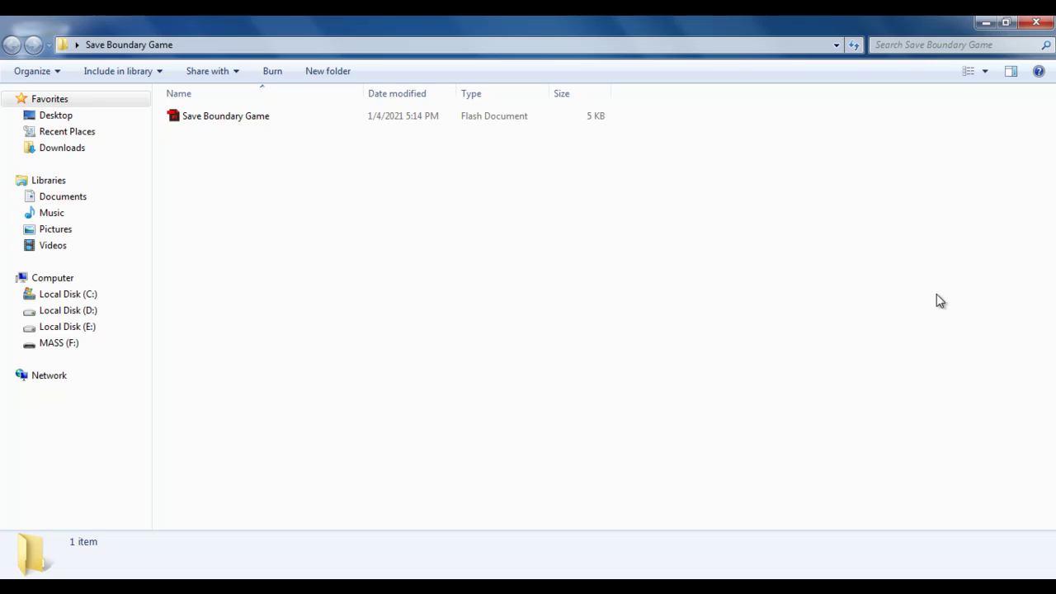
click(1036, 23)
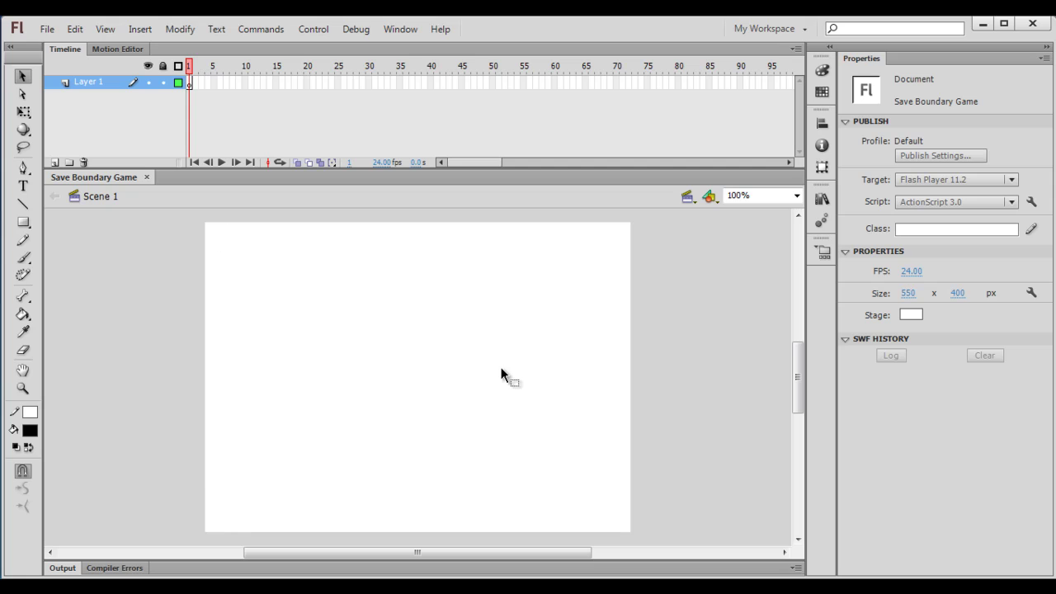
- Enter width 600 and height 400 in the stage Size fields of the Properties panel
click(908, 292)
text(600)
key(Return)
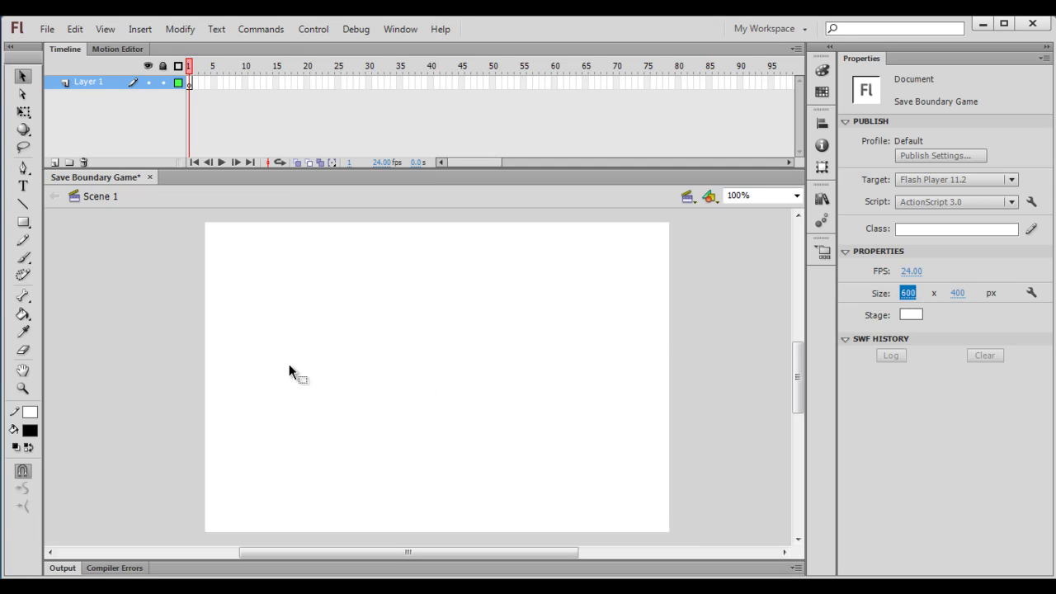
click(959, 293)
text(400)
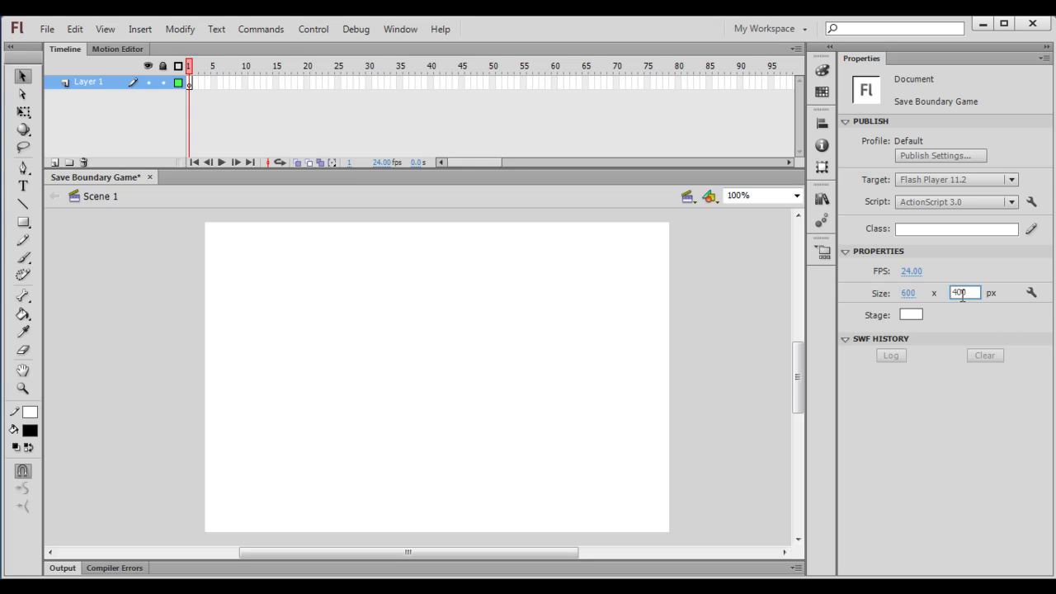
key(Return)
- Test the movie as a SWF from the Control menu, then close the preview window
click(315, 30)
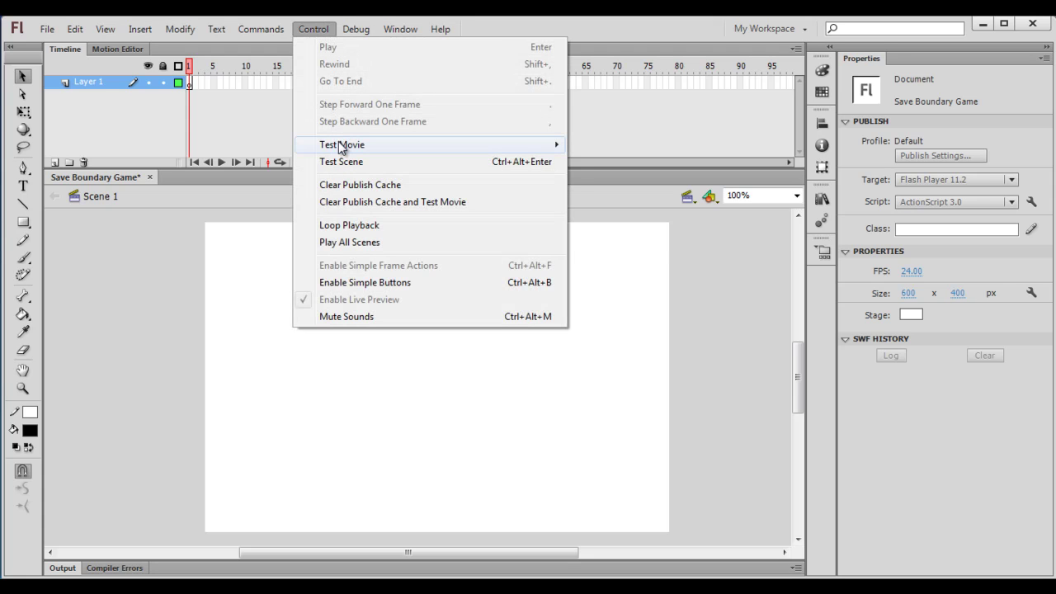
mouse_move(341, 147)
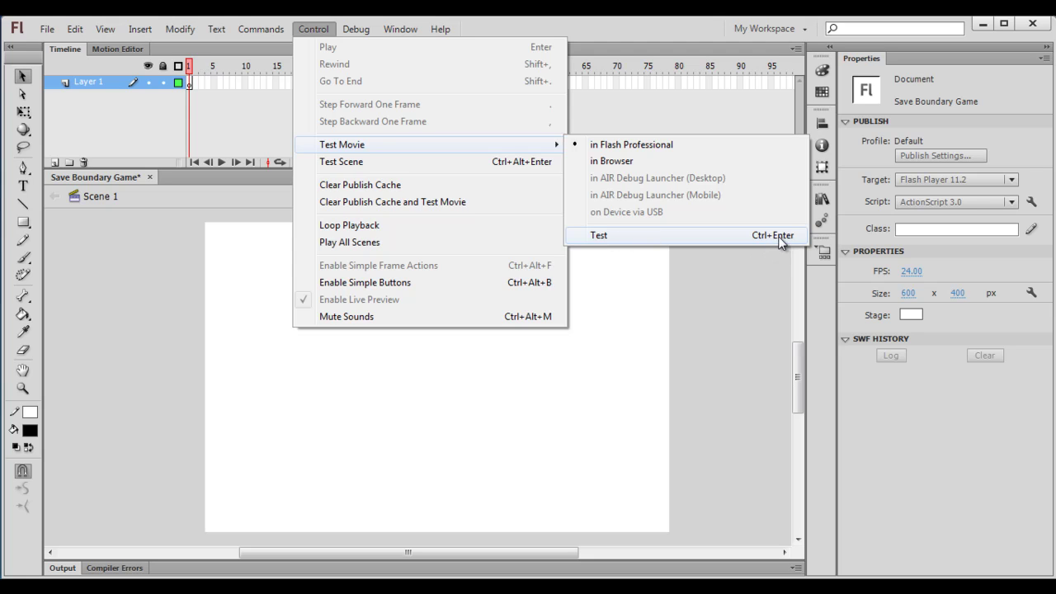
click(695, 334)
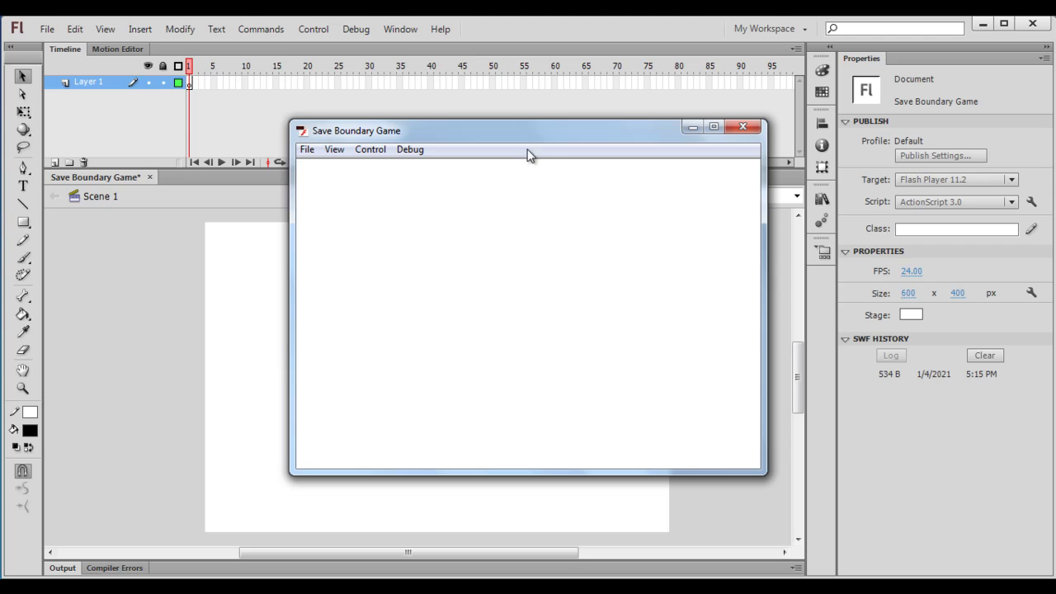
mouse_move(577, 137)
mouse_down()
mouse_move(585, 132)
mouse_move(590, 149)
mouse_up()
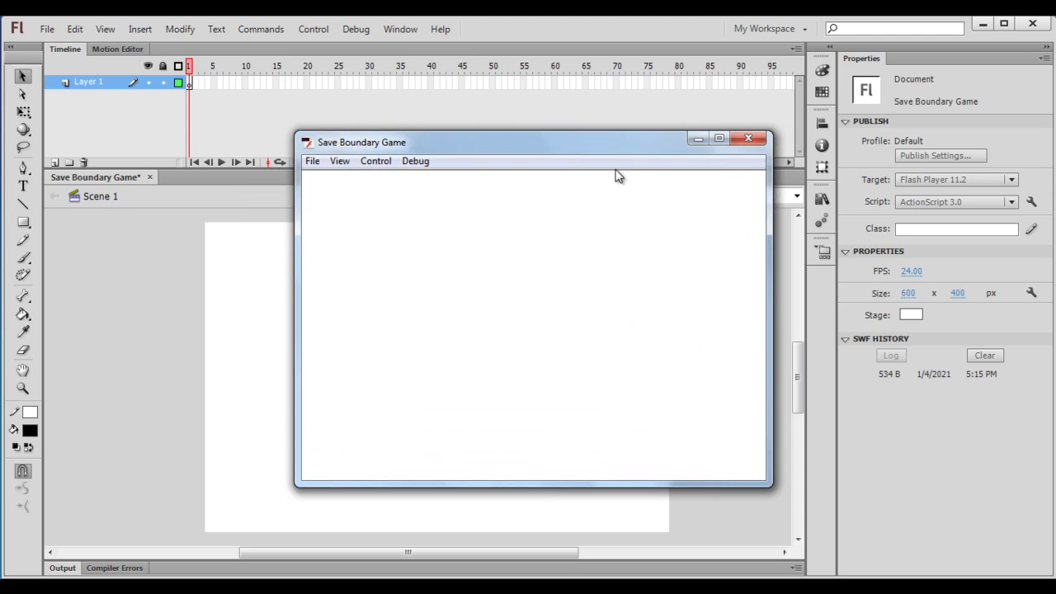
click(749, 140)
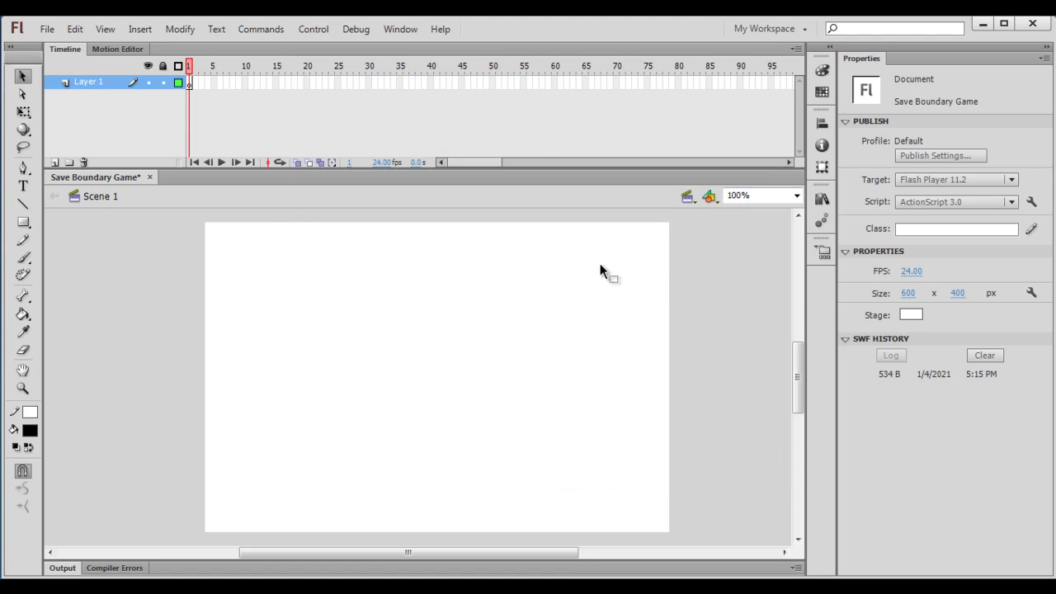
- Reopen the Control menu without choosing a command, then minimize Flash to show the desktop
click(317, 31)
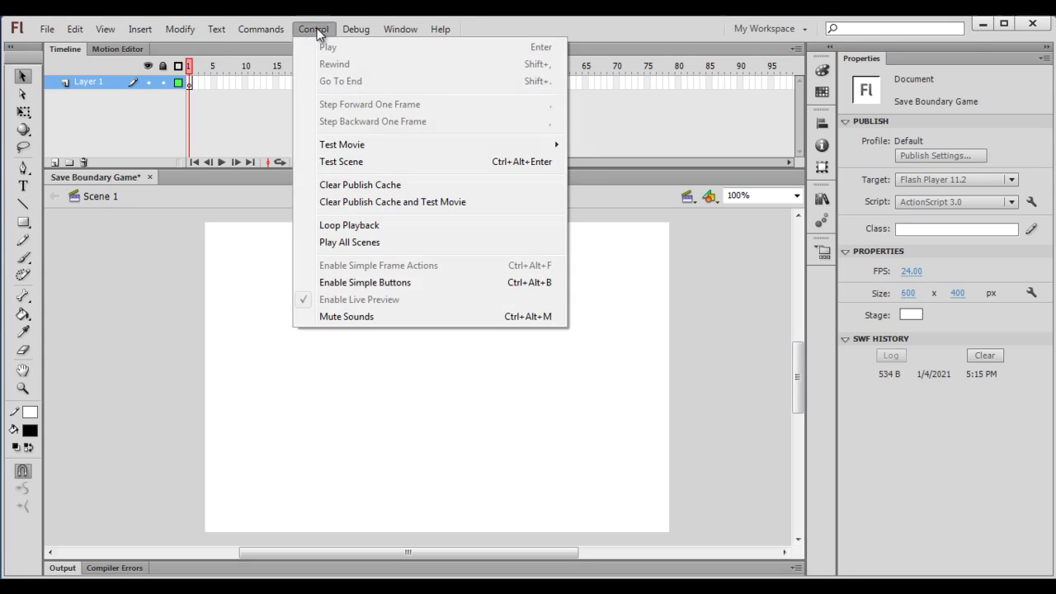
mouse_move(544, 144)
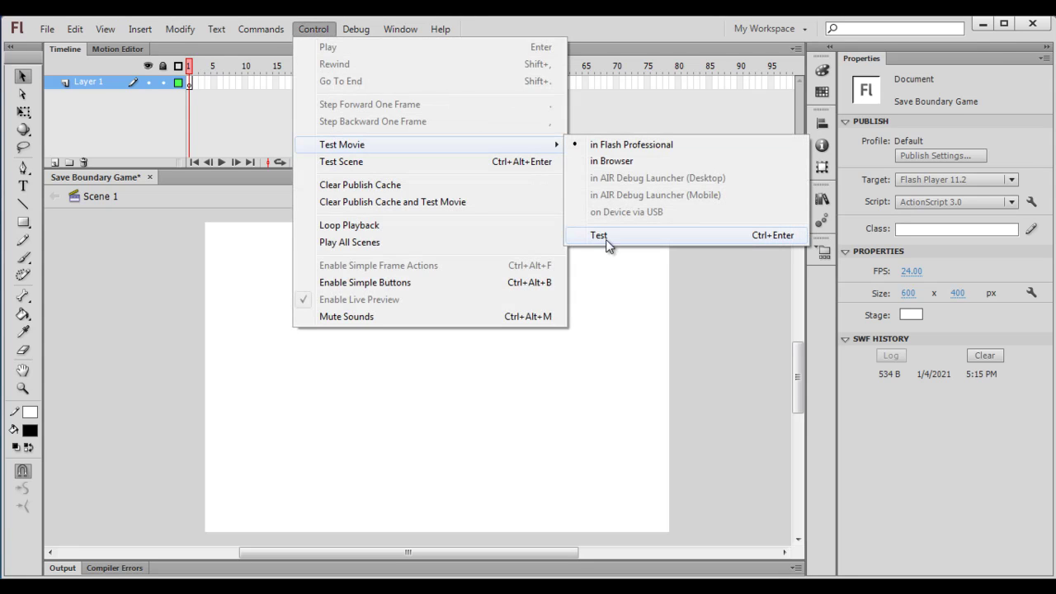
click(710, 305)
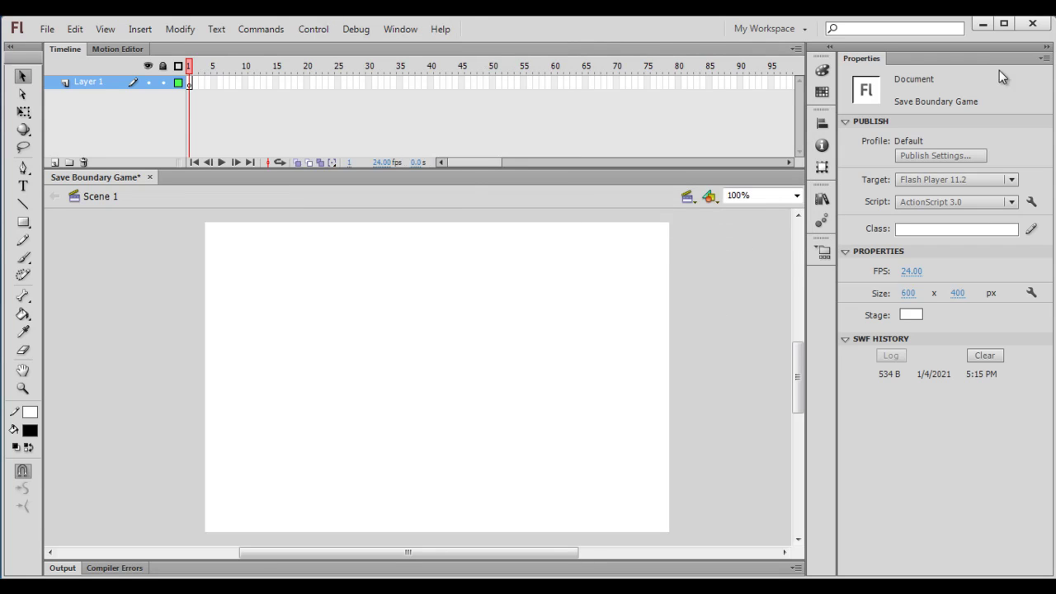
click(984, 26)
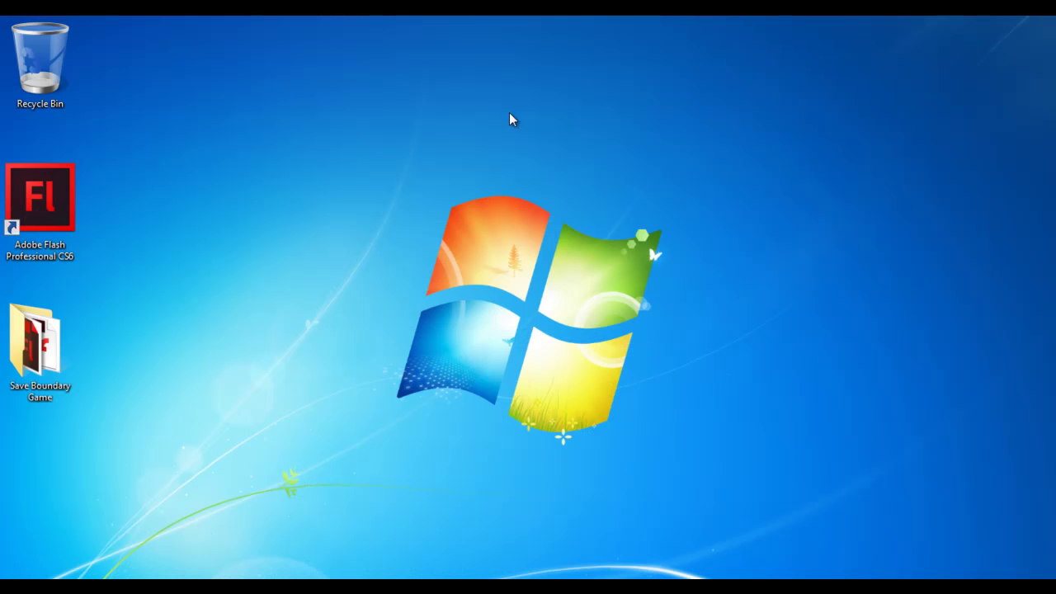
- Open the Save Boundary Game folder and play the Save Boundary Game SWF twice in Flash Player
double_click(56, 355)
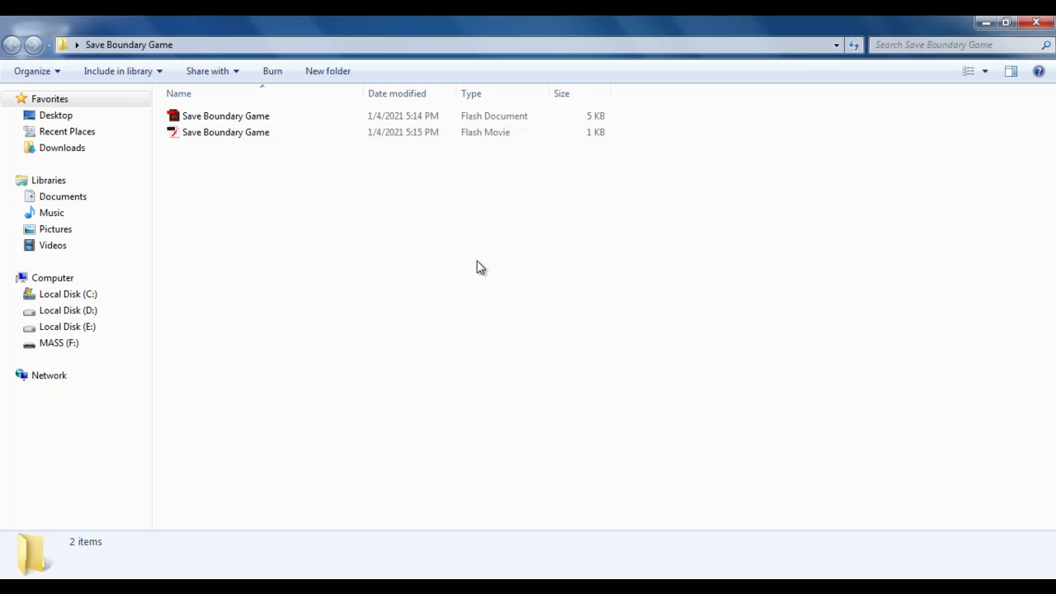
double_click(263, 137)
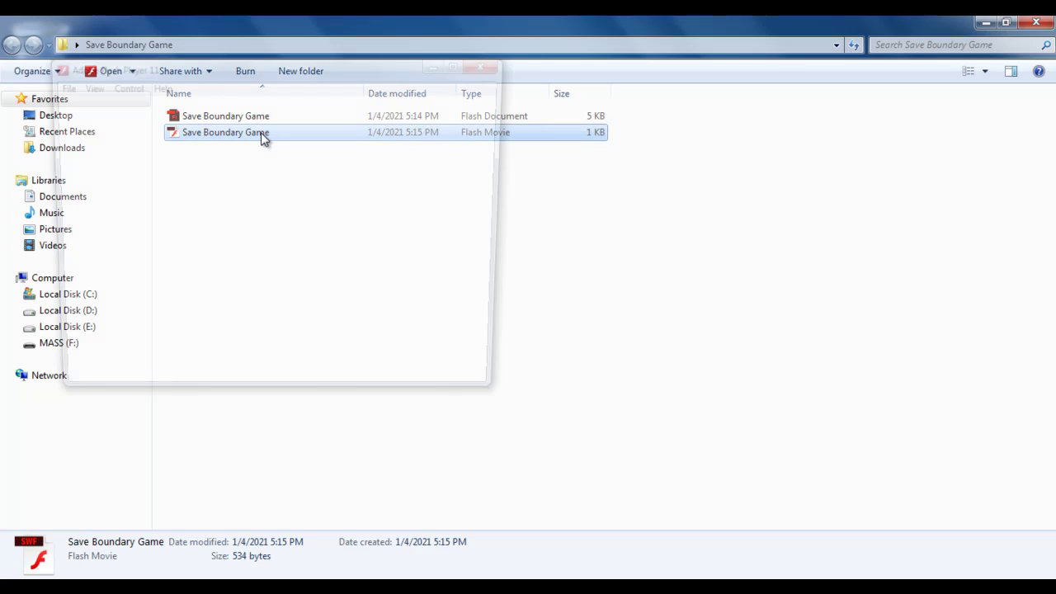
drag(344, 71, 625, 187)
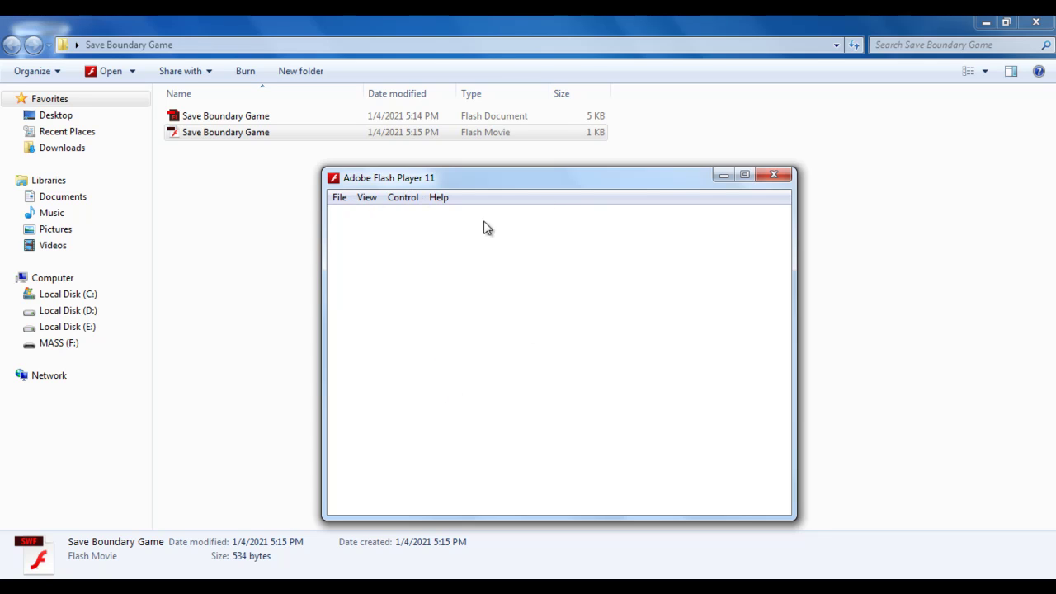
drag(569, 182, 531, 176)
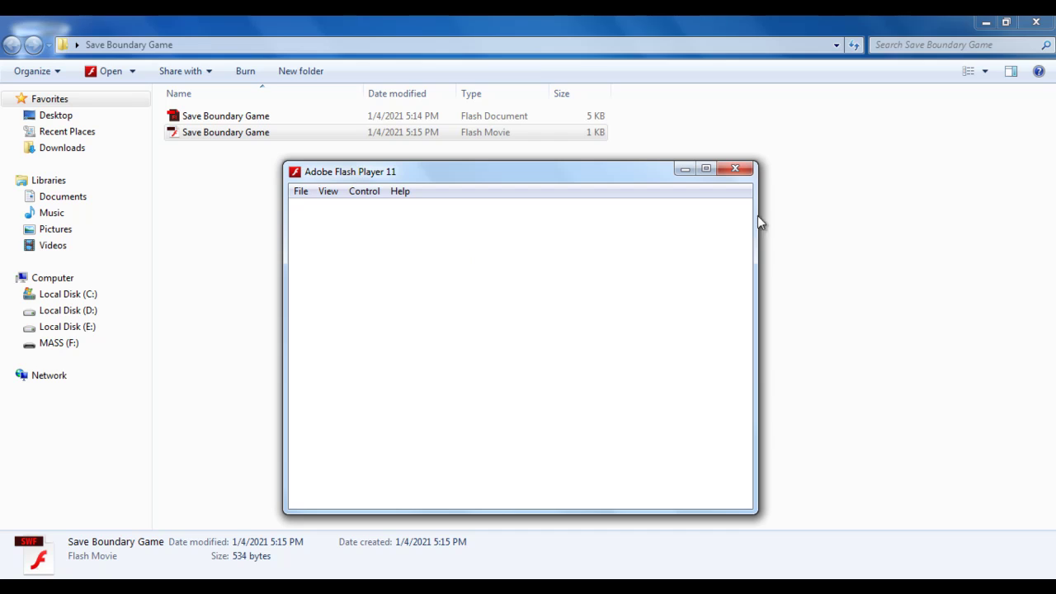
click(735, 170)
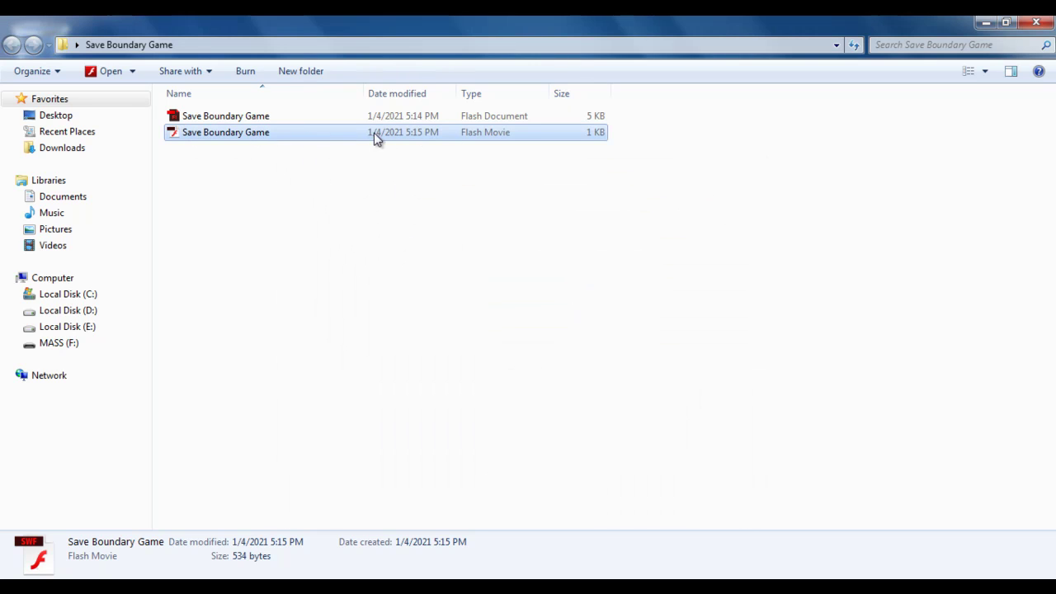
double_click(297, 133)
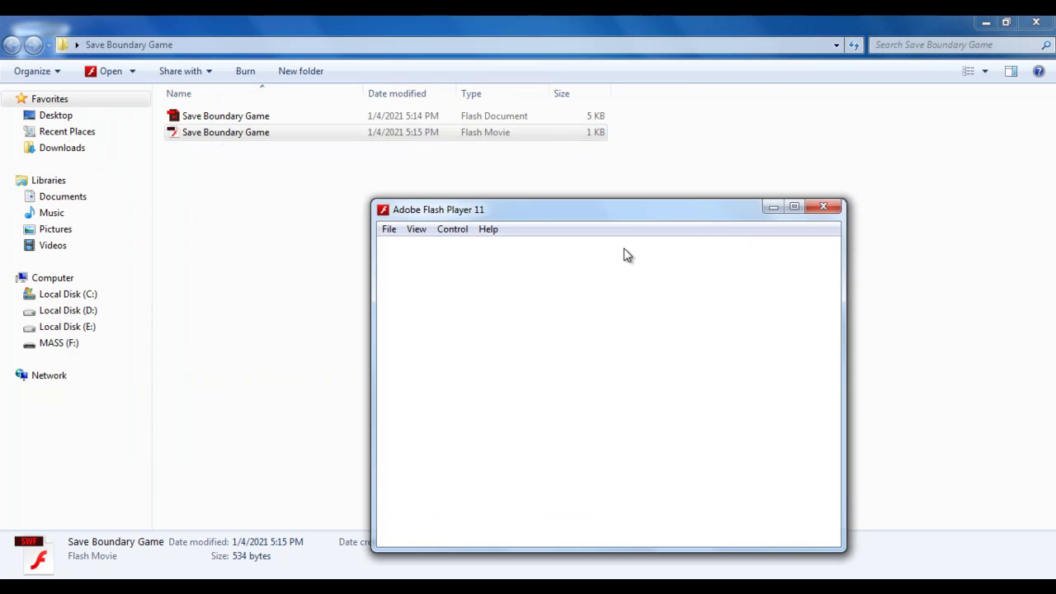
click(825, 208)
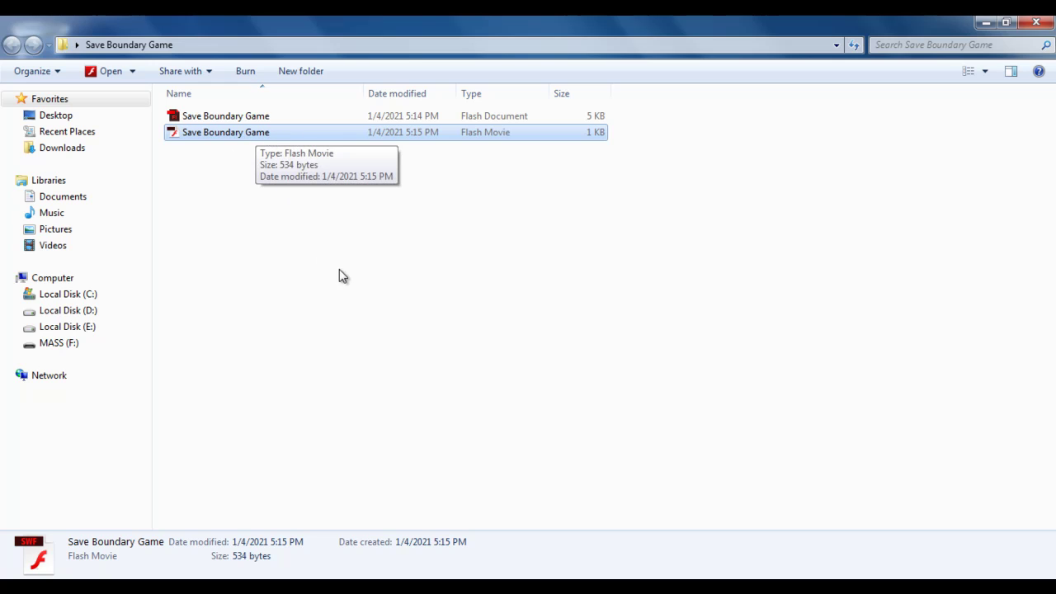
- Check the SWF's properties to confirm it is a 534-byte .swf file
right_click(251, 135)
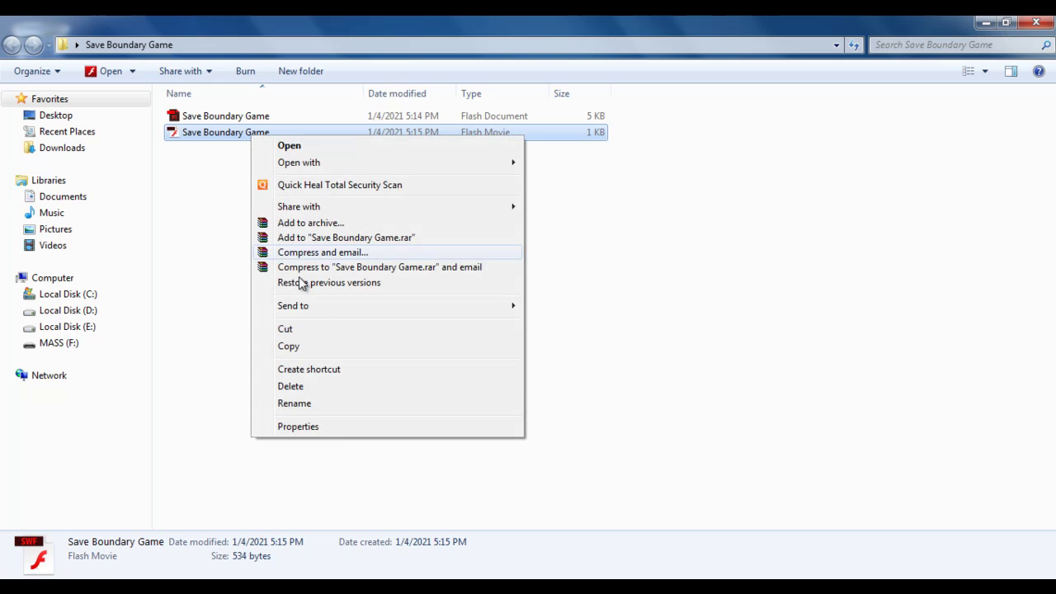
click(334, 426)
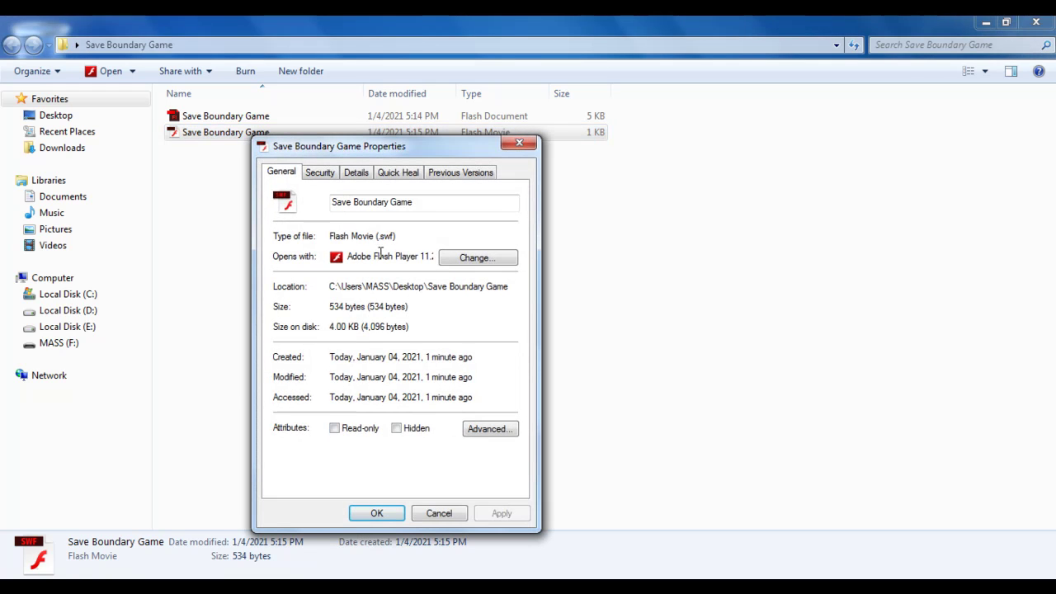
drag(377, 236, 397, 237)
click(382, 238)
click(438, 512)
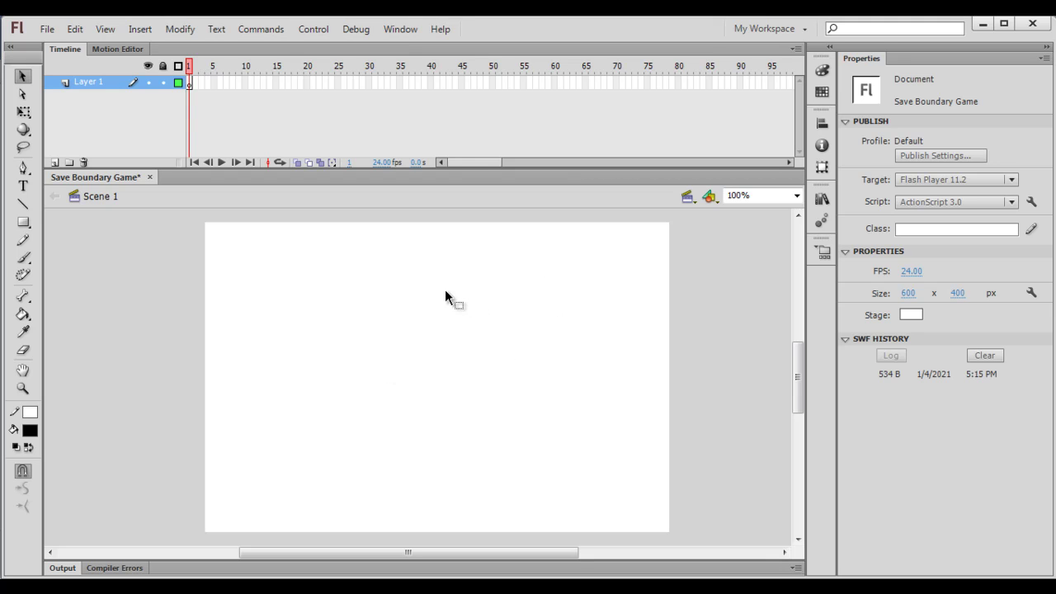
- Set the stage colour to dark grey #333333 and test the movie with Ctrl+Enter
click(911, 315)
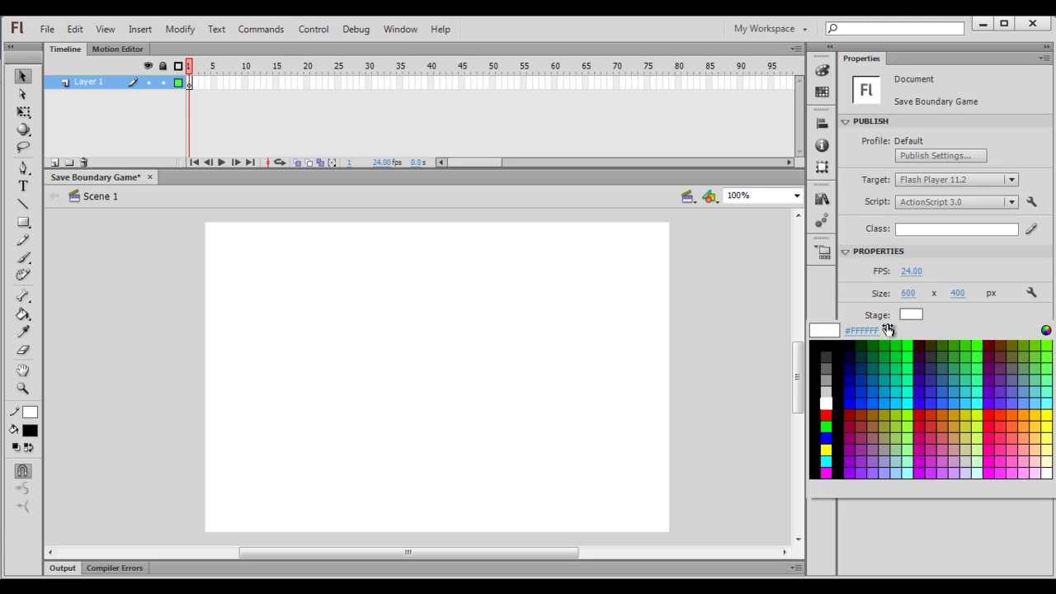
click(829, 354)
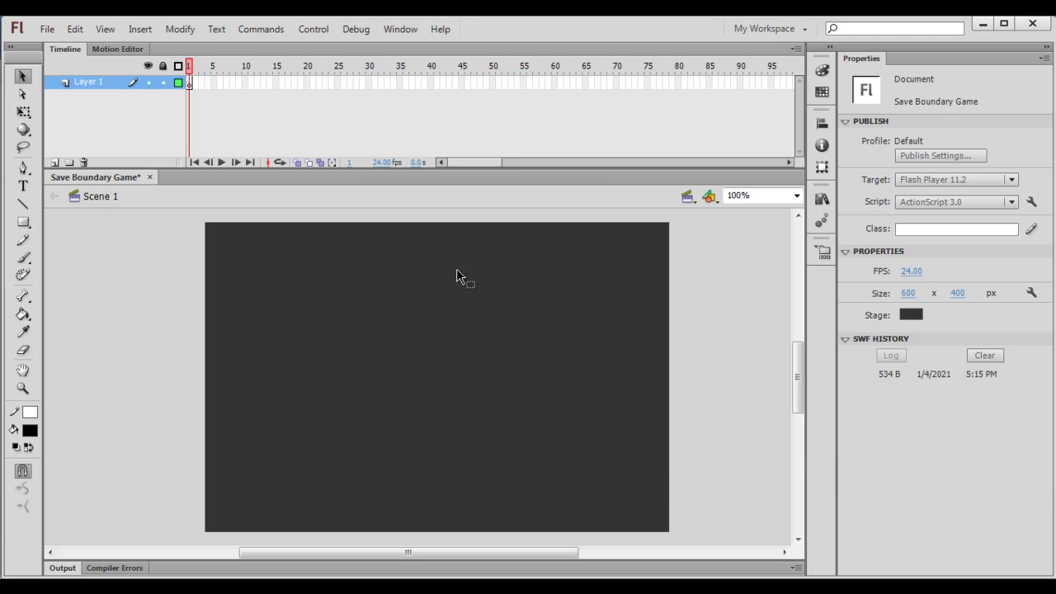
key(ctrl+Return)
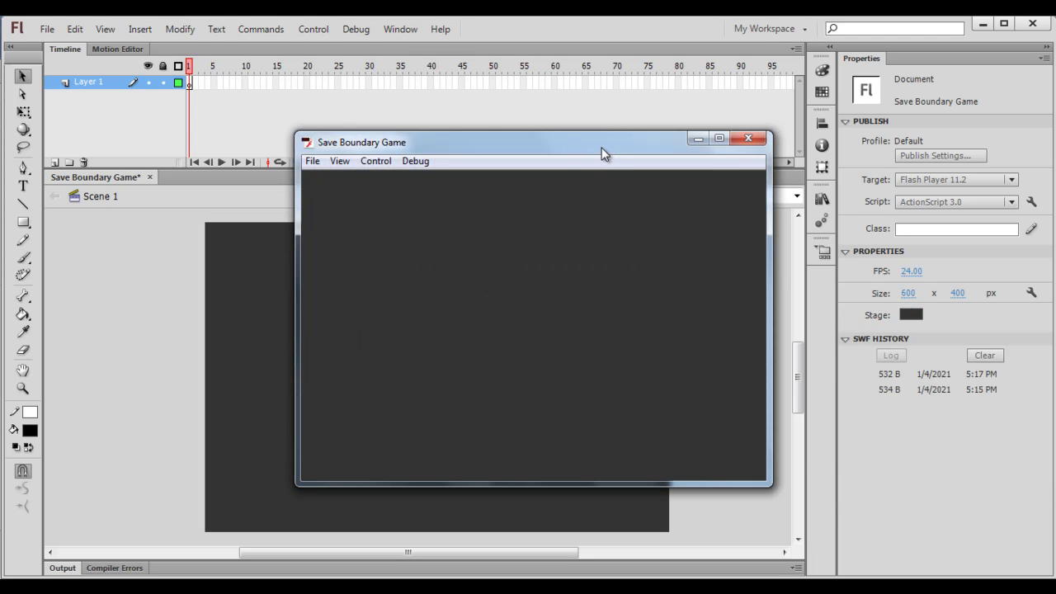
drag(601, 154, 588, 147)
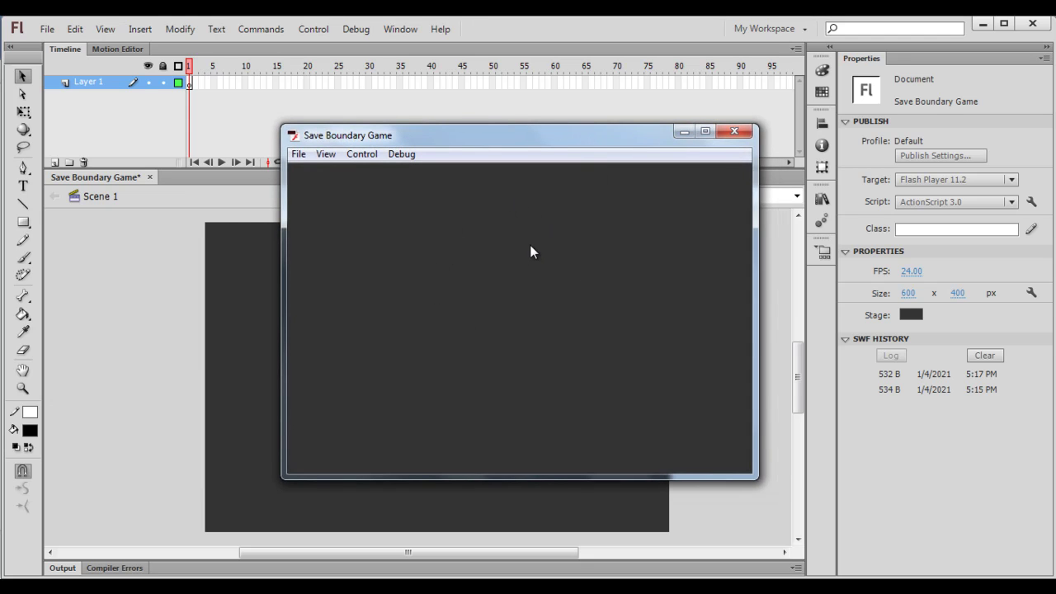
- Close the test preview, set the frame rate to 30 fps, and save the document
click(736, 134)
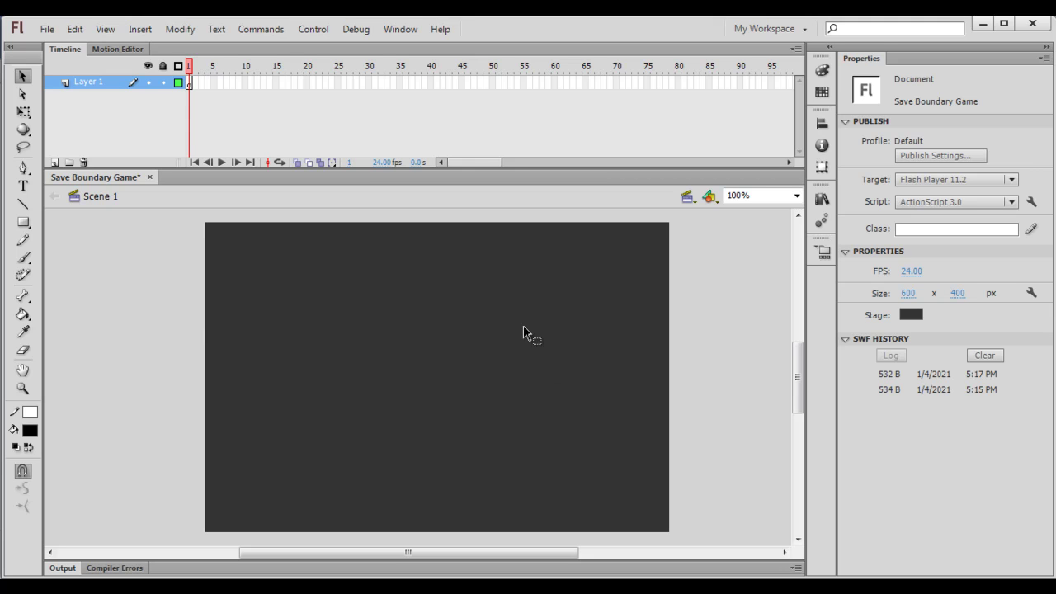
click(911, 272)
text(30)
key(Return)
click(47, 30)
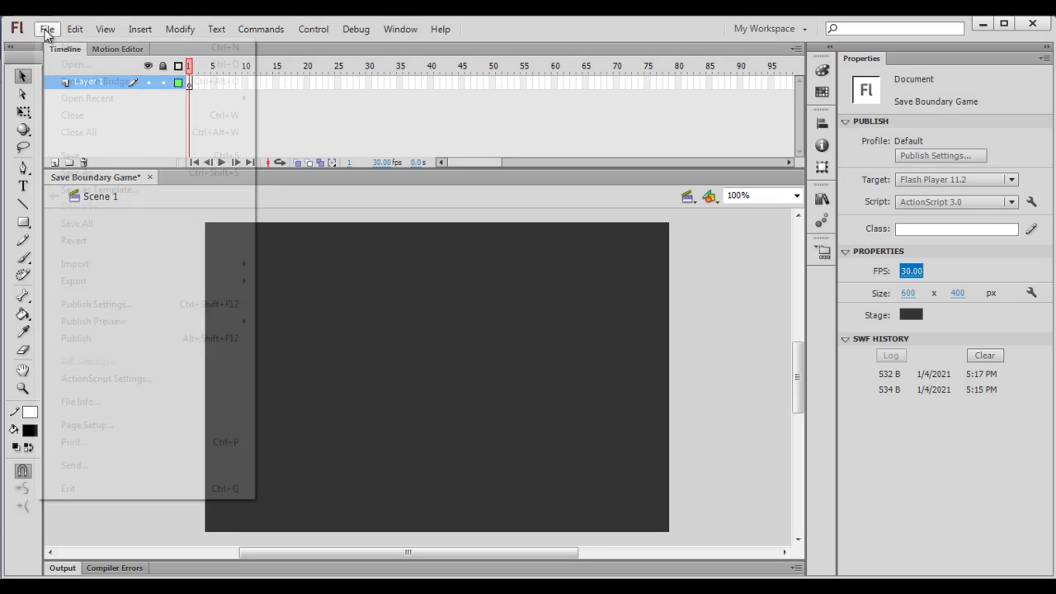
click(92, 155)
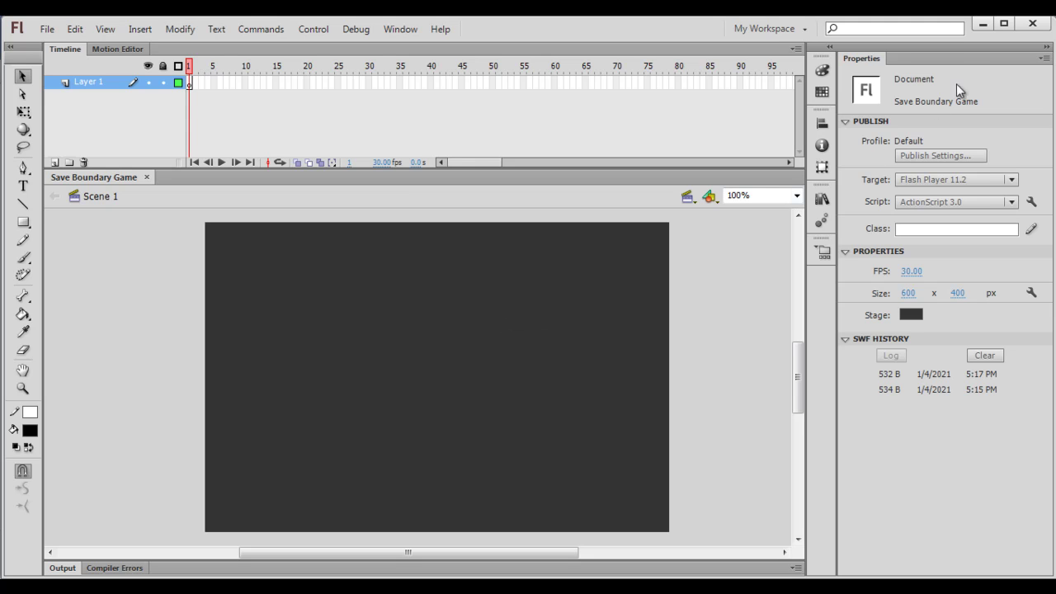
- Minimize Flash and then the Save Boundary Game Explorer window to reveal the desktop
click(980, 23)
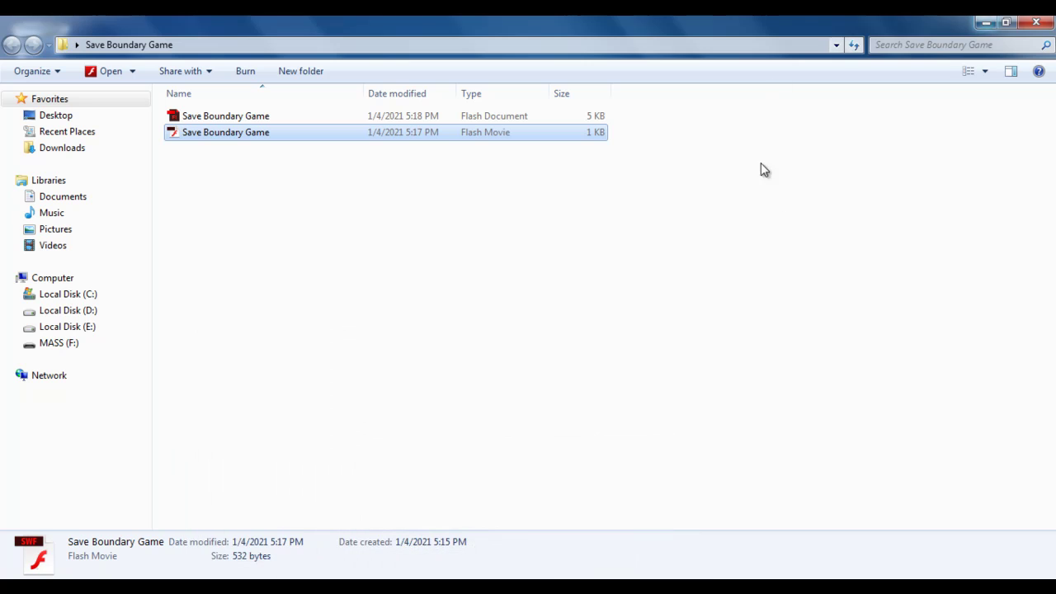
click(985, 24)
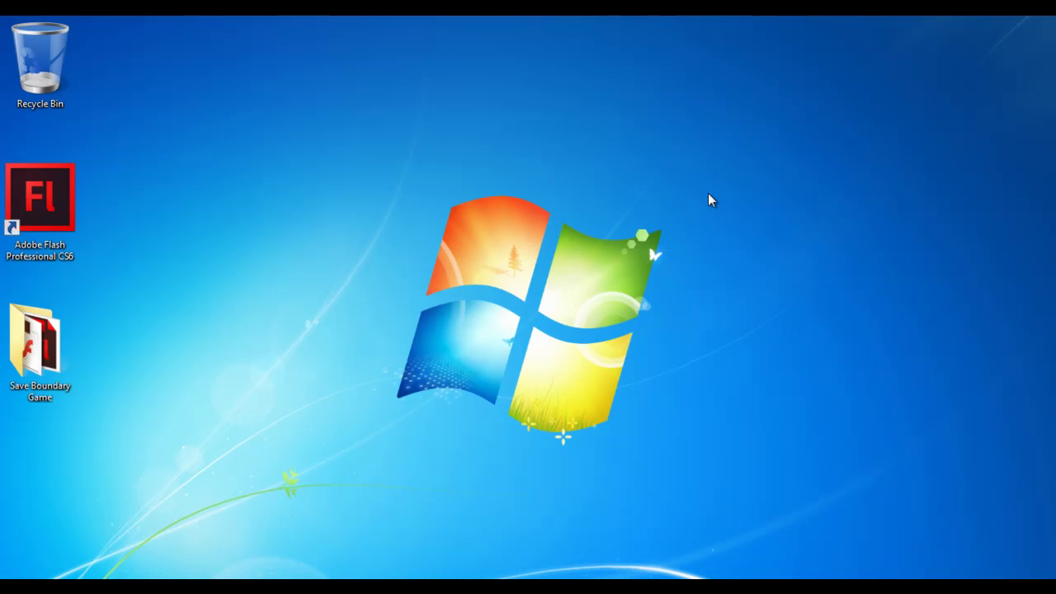